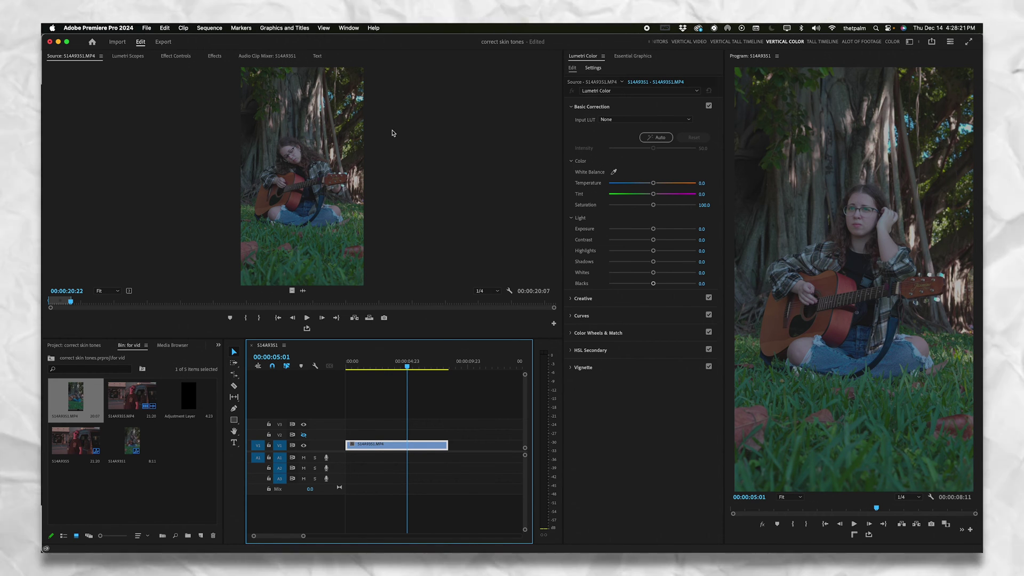
# Show the Lumetri Scopes panel with waveform and vectorscope displays, and raise the clip's contrast.
pyautogui.click(341, 27)
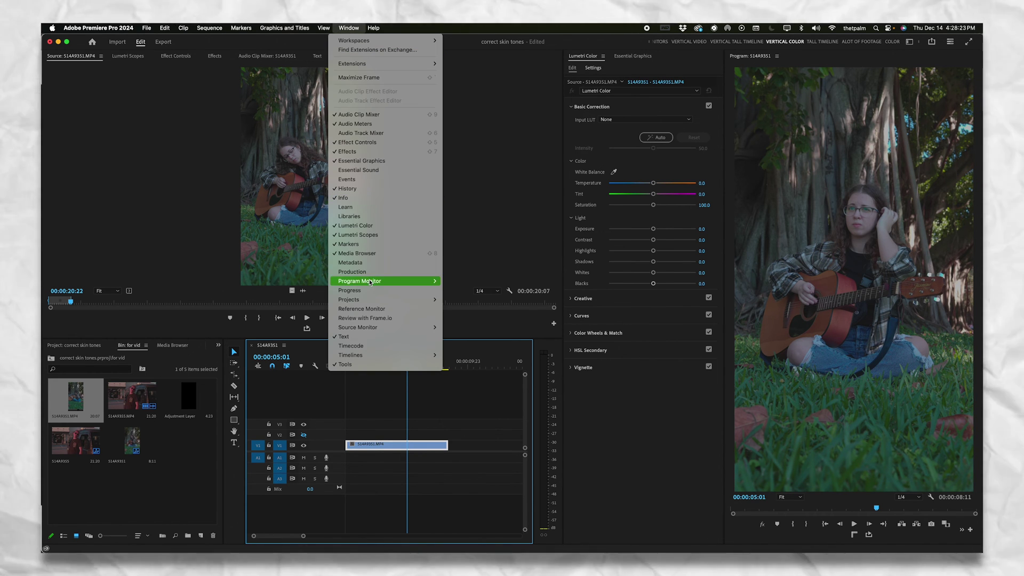
pyautogui.click(364, 236)
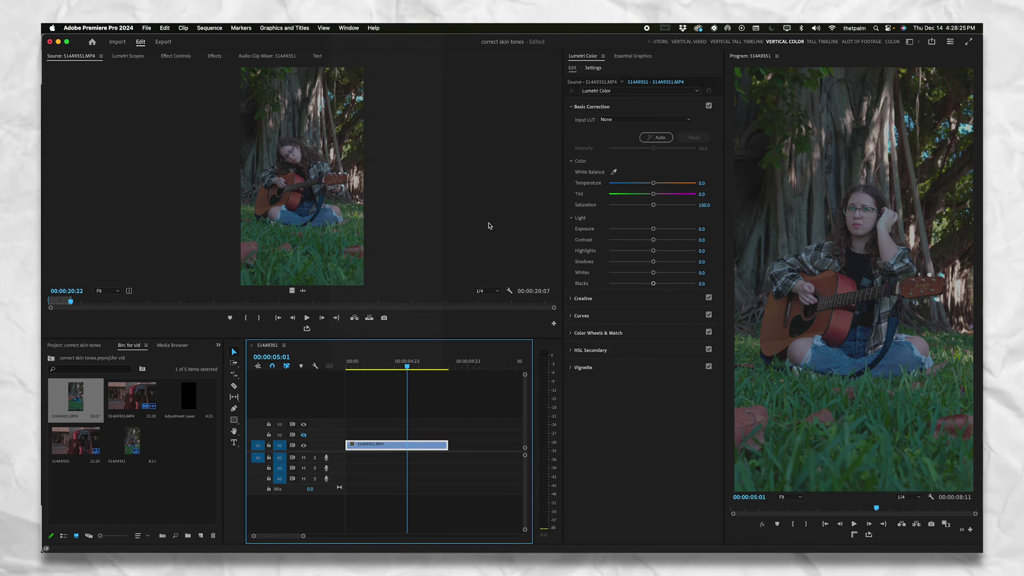
pyautogui.click(128, 56)
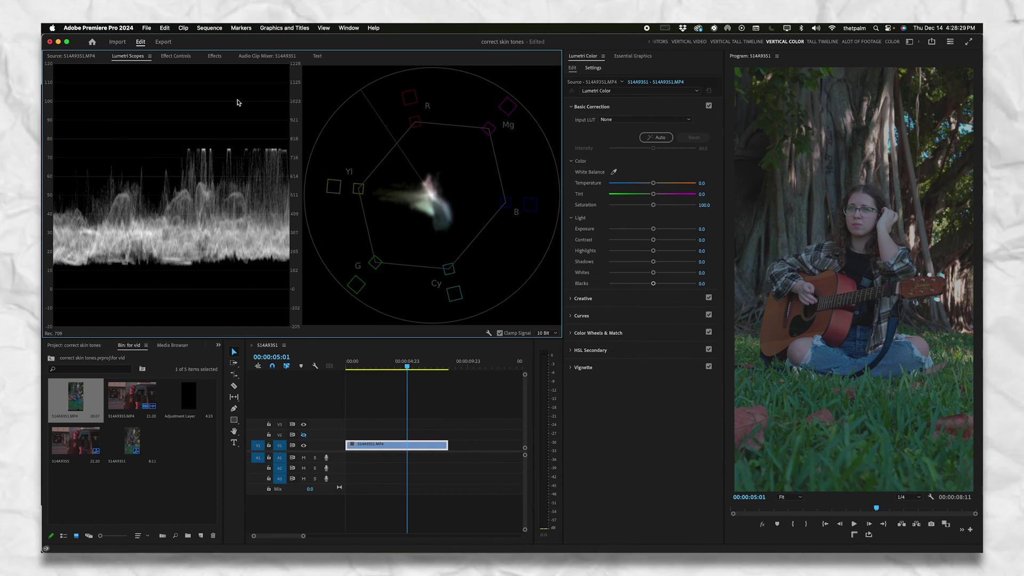
pyautogui.rightClick(267, 151)
pyautogui.moveTo(653, 240); pyautogui.dragTo(688, 241)
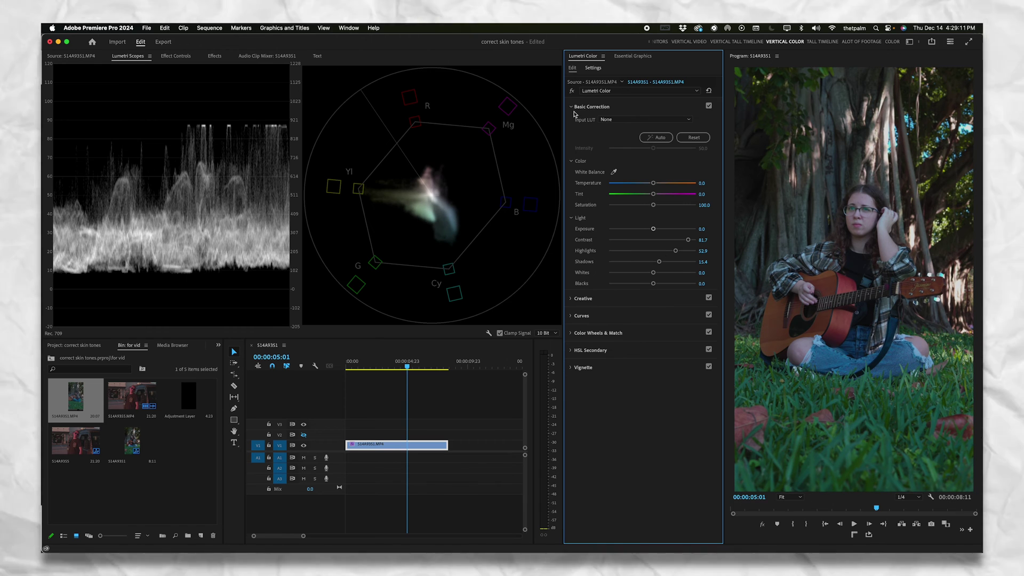
# Compare the grade with fx bypass off and on, then pull Whites down to -6.7.
pyautogui.click(572, 91)
pyautogui.click(571, 90)
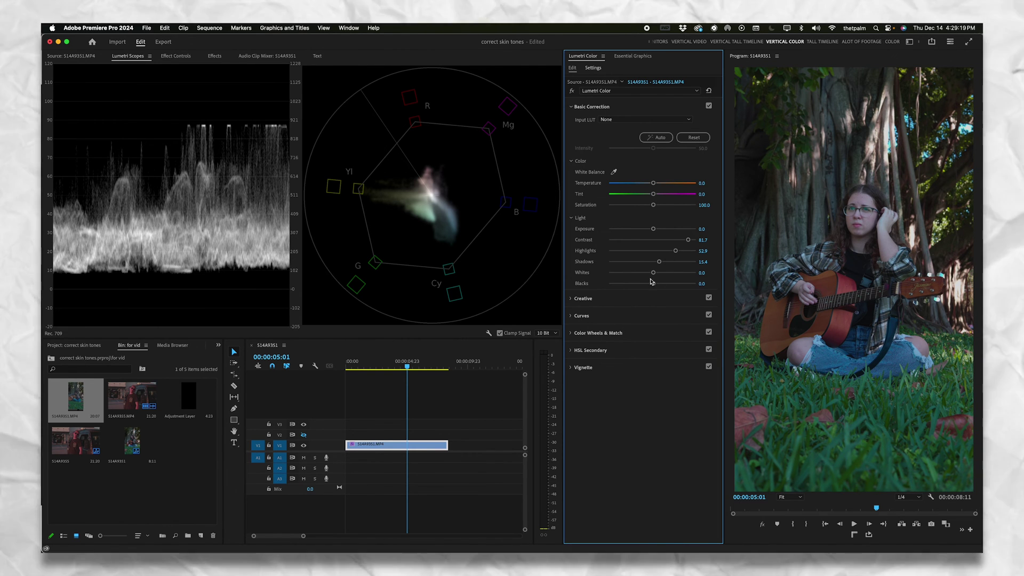
pyautogui.moveTo(653, 272); pyautogui.dragTo(644, 283)
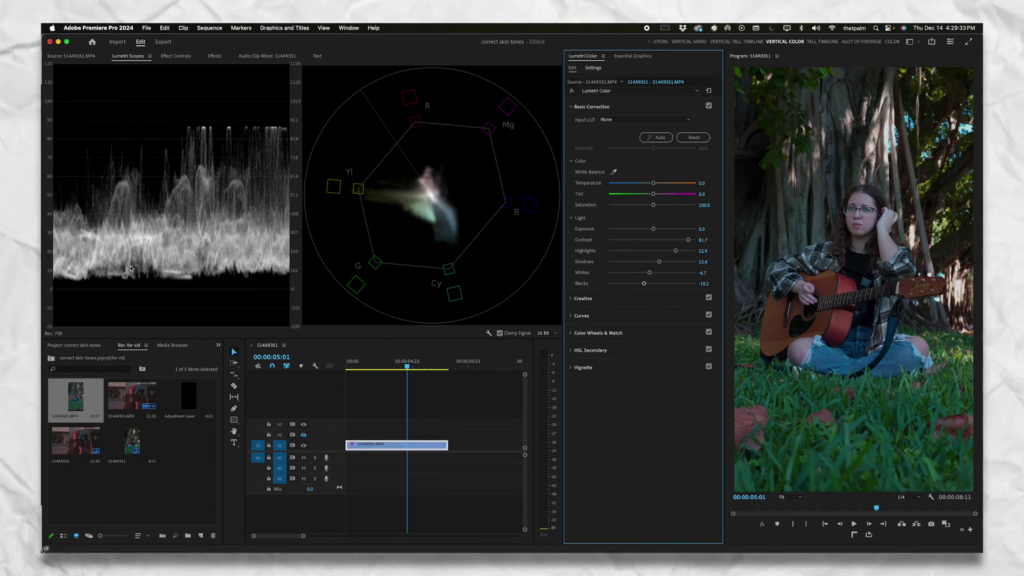
# Switch to a different waveform display and darken Blacks to -34.6.
pyautogui.rightClick(197, 210)
pyautogui.click(218, 236)
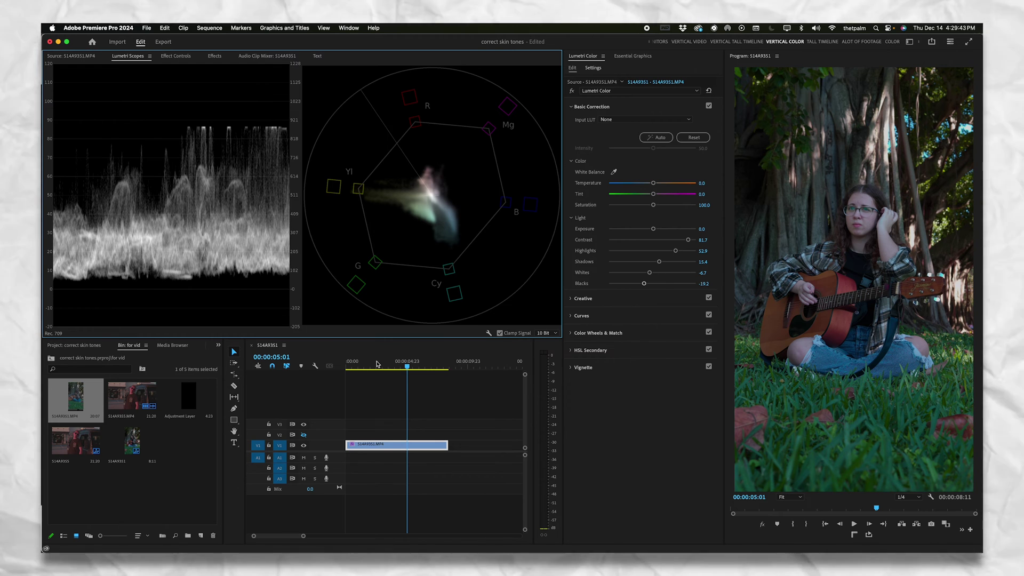
pyautogui.moveTo(644, 284)
pyautogui.mouseDown()
pyautogui.moveTo(623, 283)
pyautogui.moveTo(631, 279)
pyautogui.mouseUp()
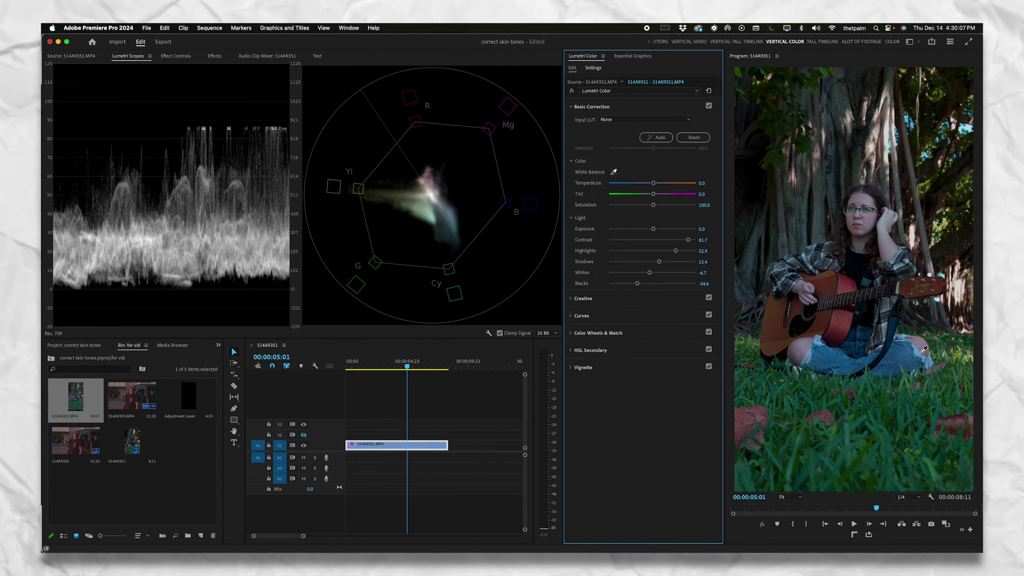
# Sample a neutral area with the White Balance eyedropper, giving Temperature 41.1 and Tint 6.1.
pyautogui.click(920, 350)
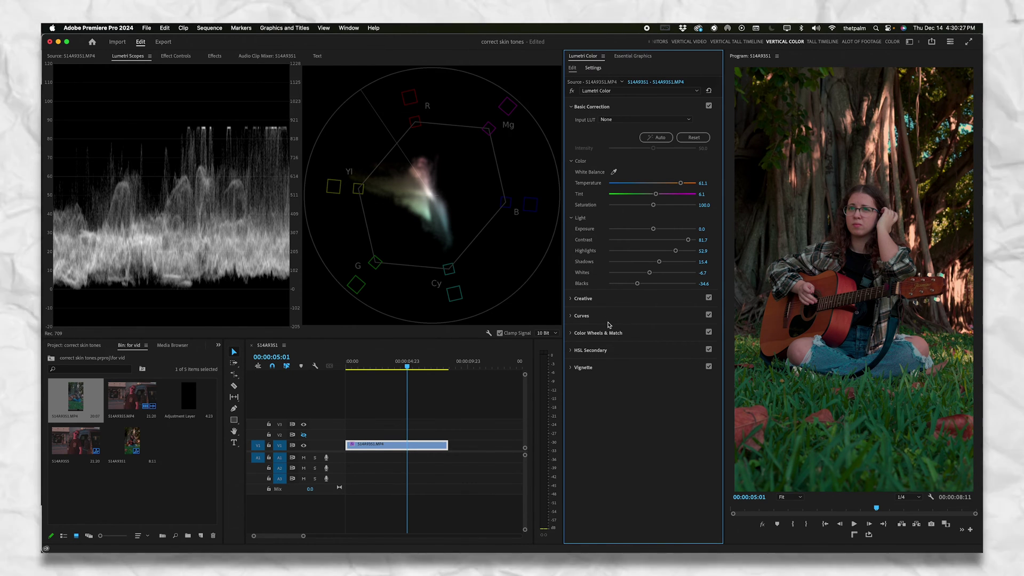
pyautogui.click(169, 56)
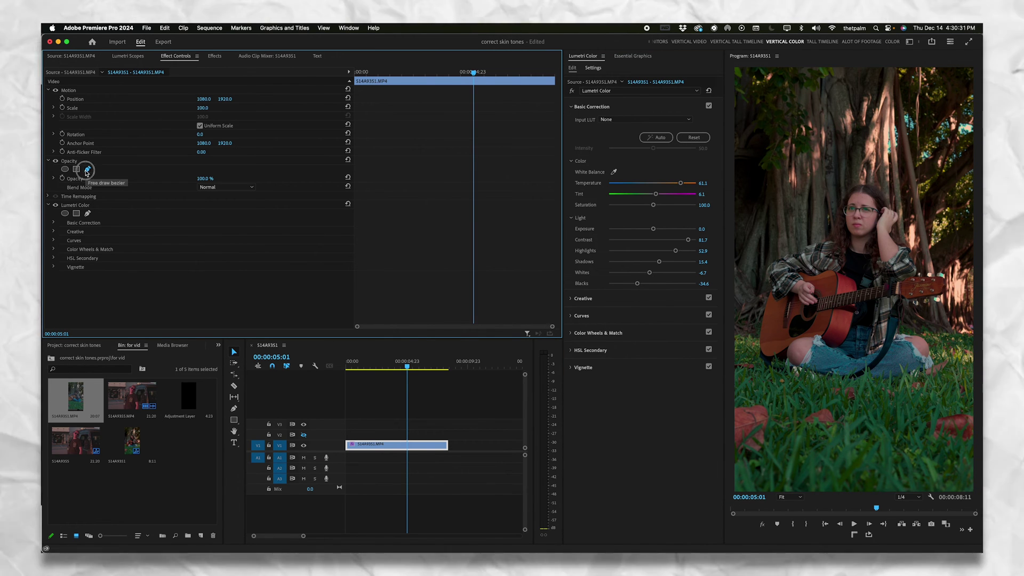
# Draw a three-point free-draw bezier opacity mask around the subject's face.
pyautogui.click(65, 169)
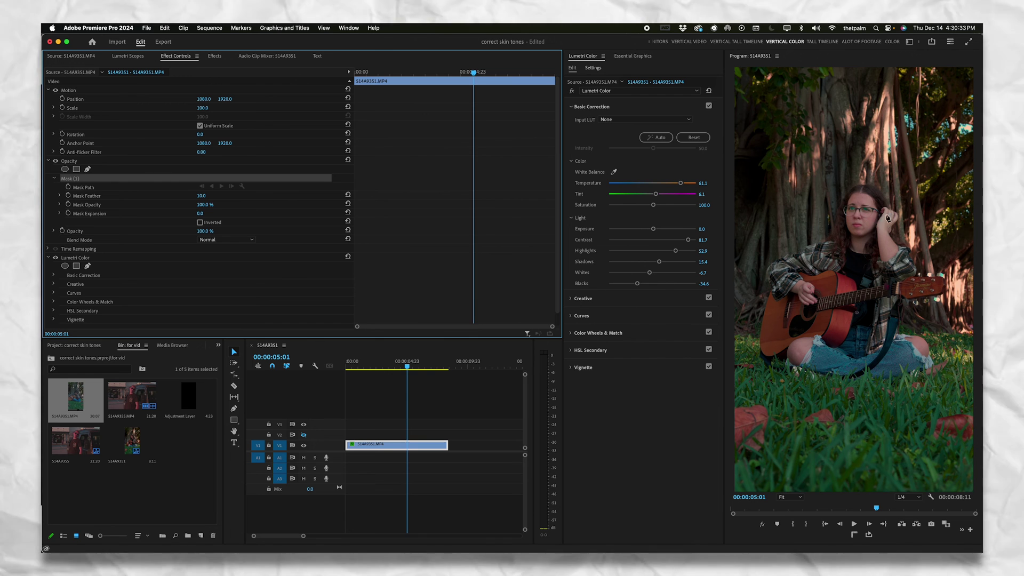
pyautogui.click(880, 234)
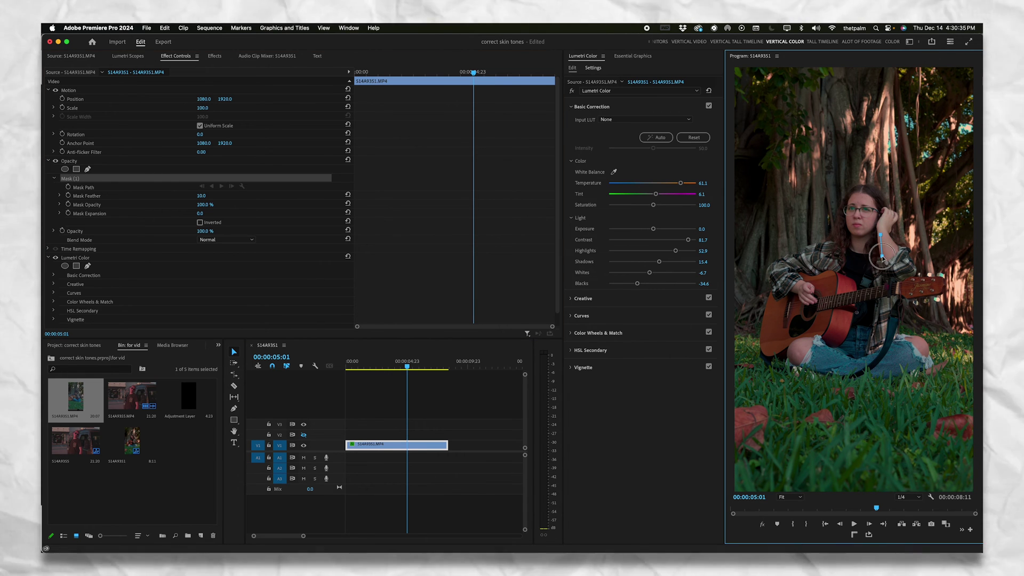
pyautogui.click(883, 254)
pyautogui.click(894, 248)
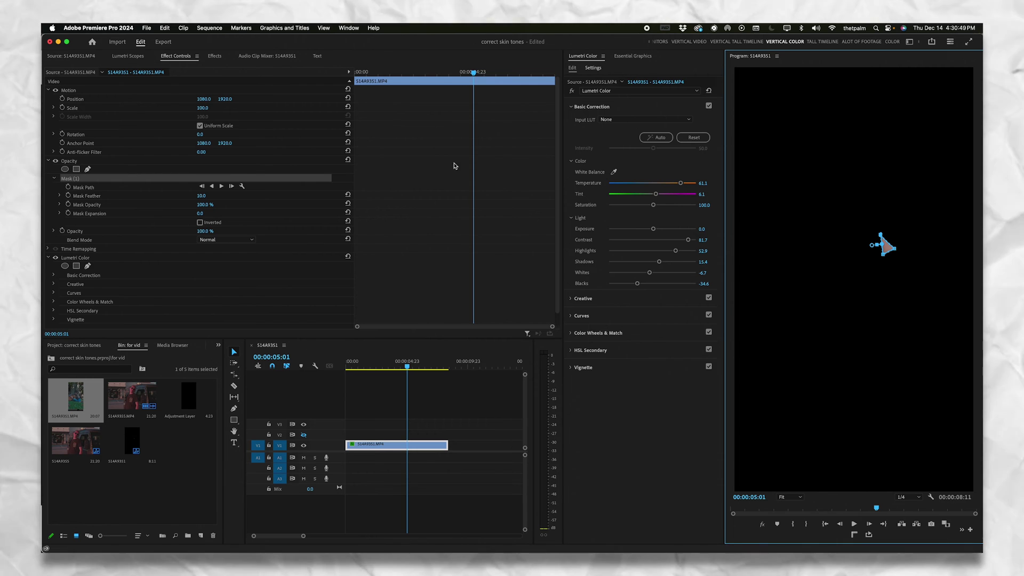
pyautogui.click(128, 56)
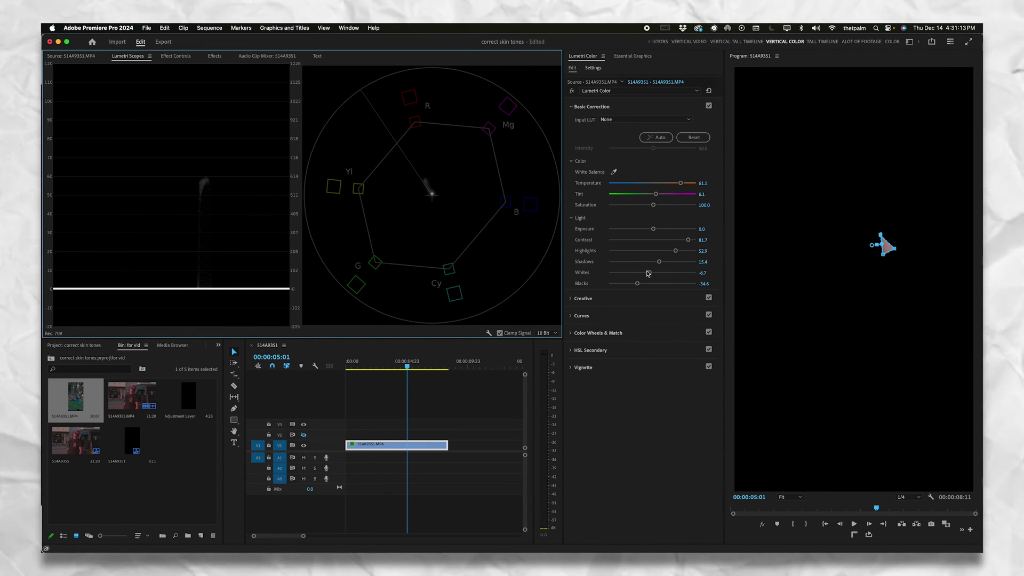
# Raise Whites, toggle the opacity mask off and on to check the full frame, and expand HSL Secondary.
pyautogui.moveTo(648, 273); pyautogui.dragTo(694, 254)
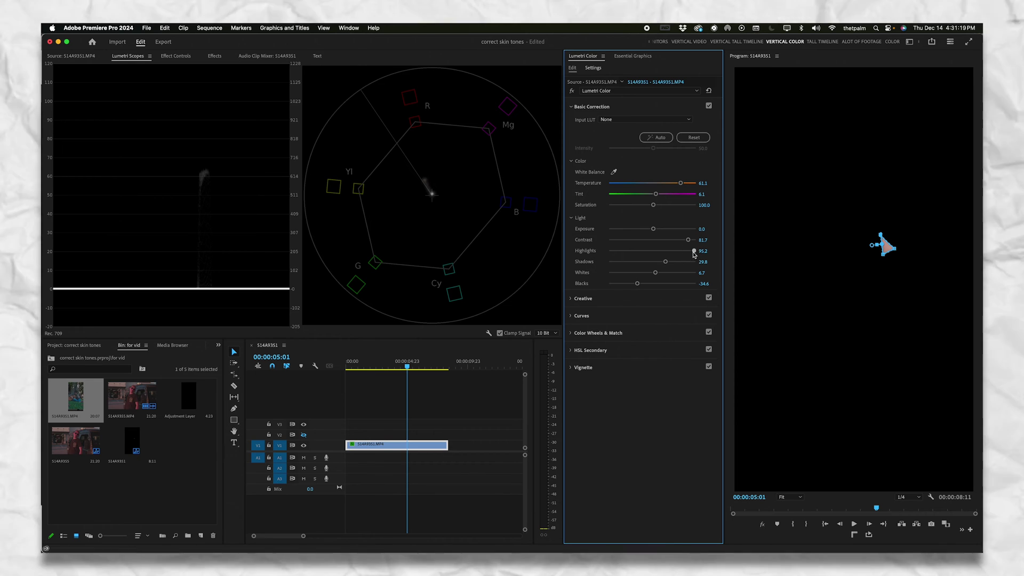
pyautogui.click(175, 56)
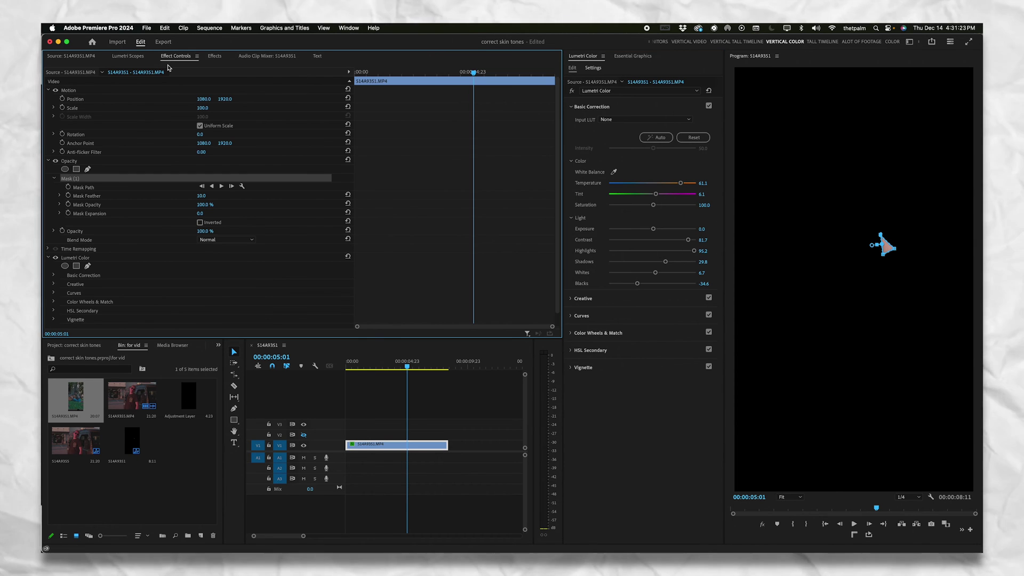
pyautogui.click(56, 161)
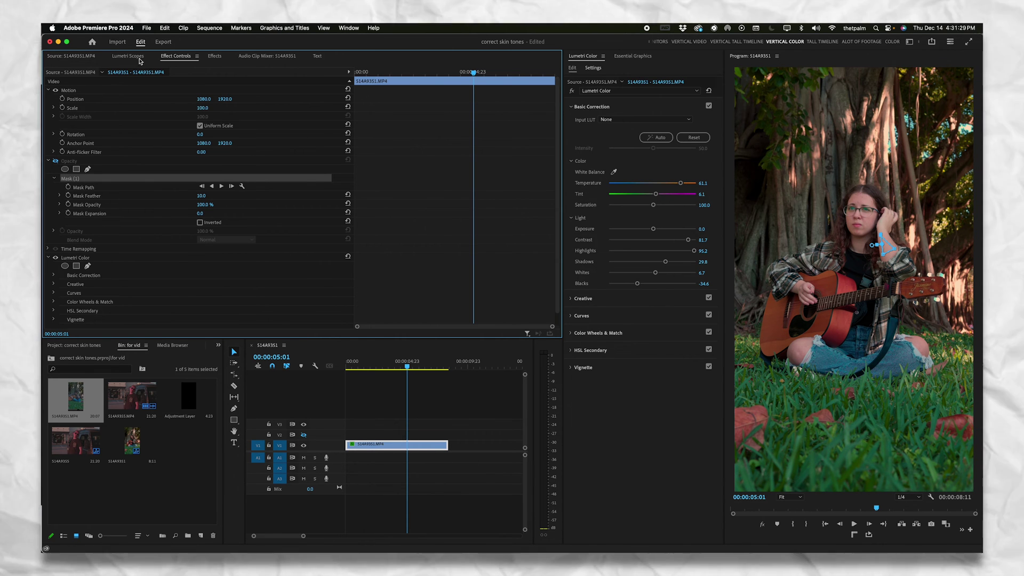
pyautogui.click(56, 161)
pyautogui.click(126, 57)
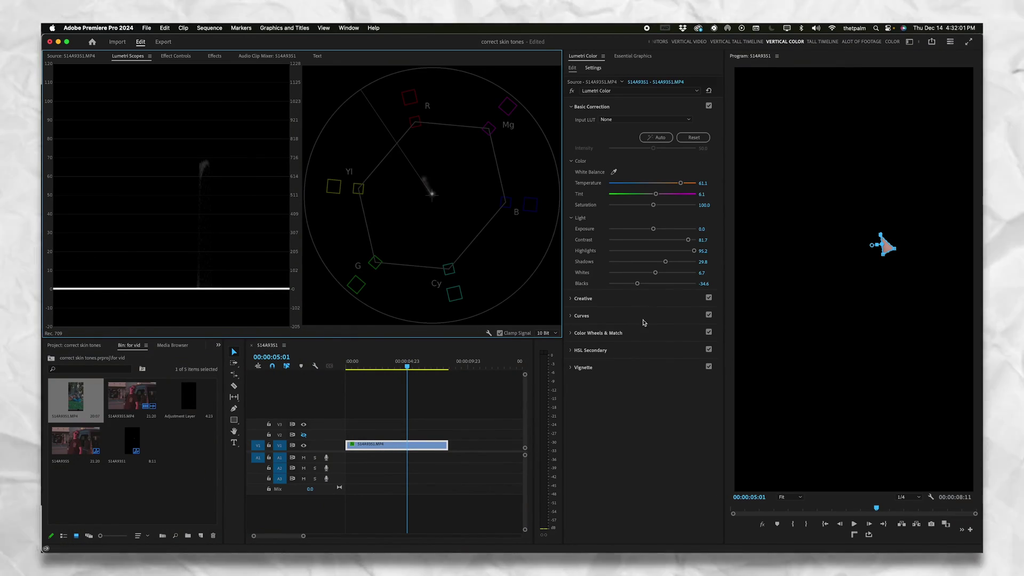
pyautogui.click(613, 351)
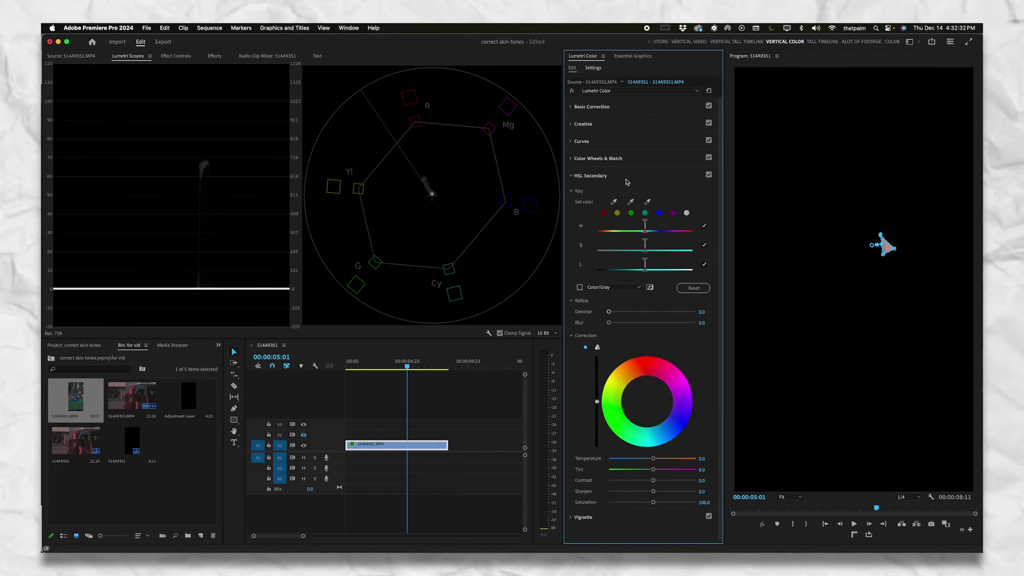
# Collapse HSL Secondary and expand the Color Wheels & Match section.
pyautogui.click(611, 176)
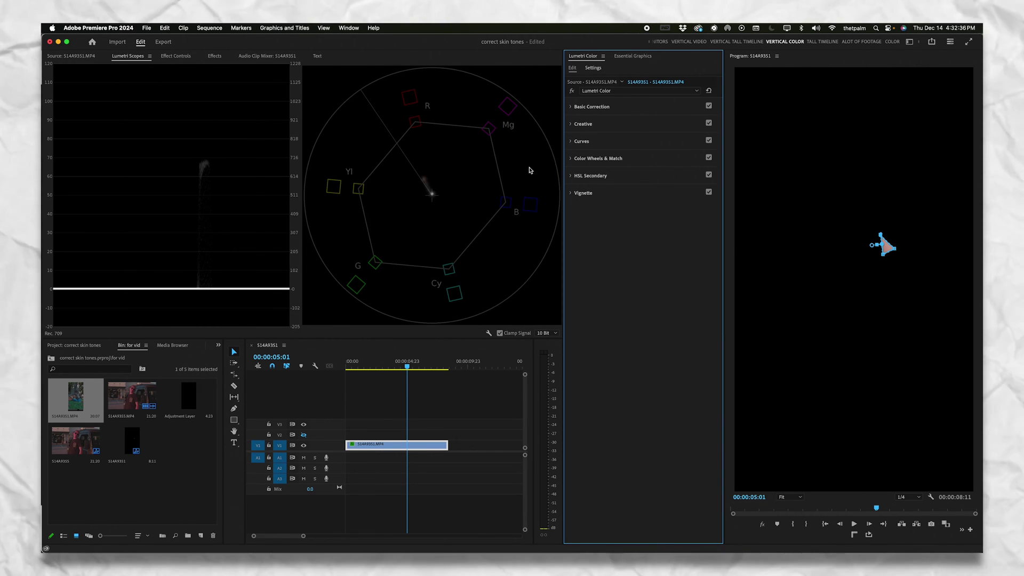
pyautogui.click(582, 160)
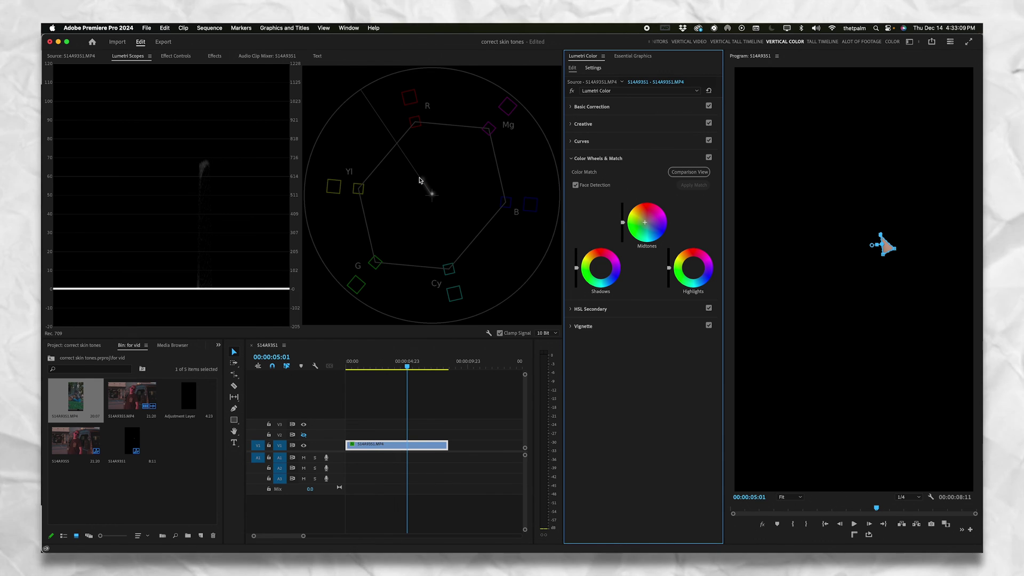
pyautogui.click(171, 57)
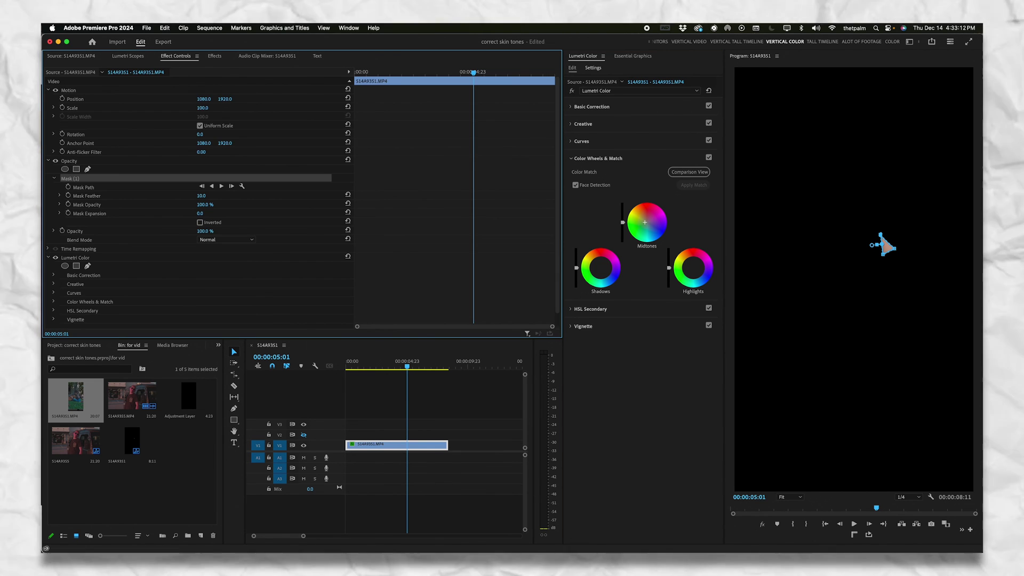
# Delete the opacity mask, compare the Color Wheels & Match grade off and on, and reopen HSL Secondary.
pyautogui.click(56, 161)
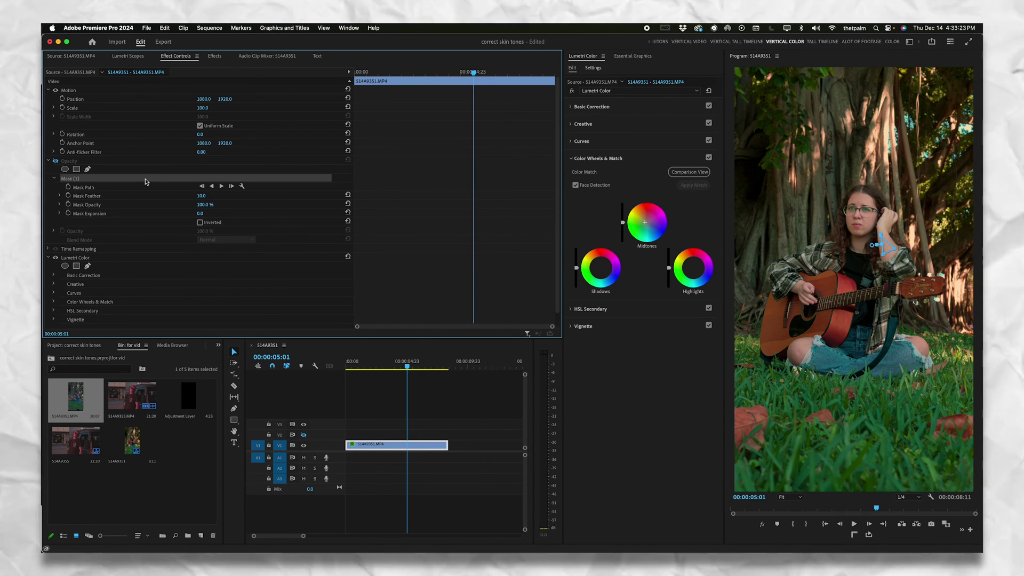
pyautogui.press('Delete')
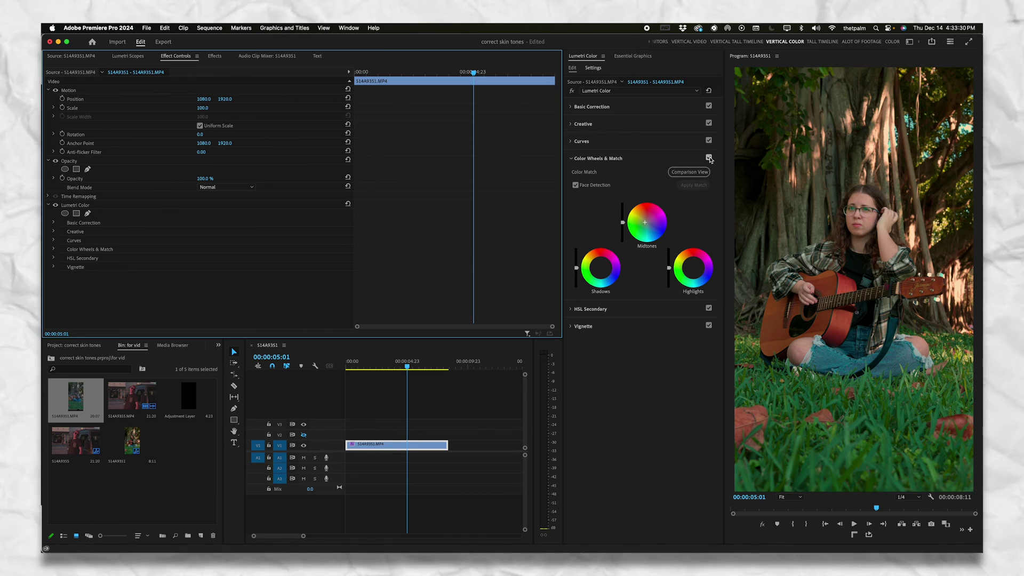
pyautogui.click(708, 158)
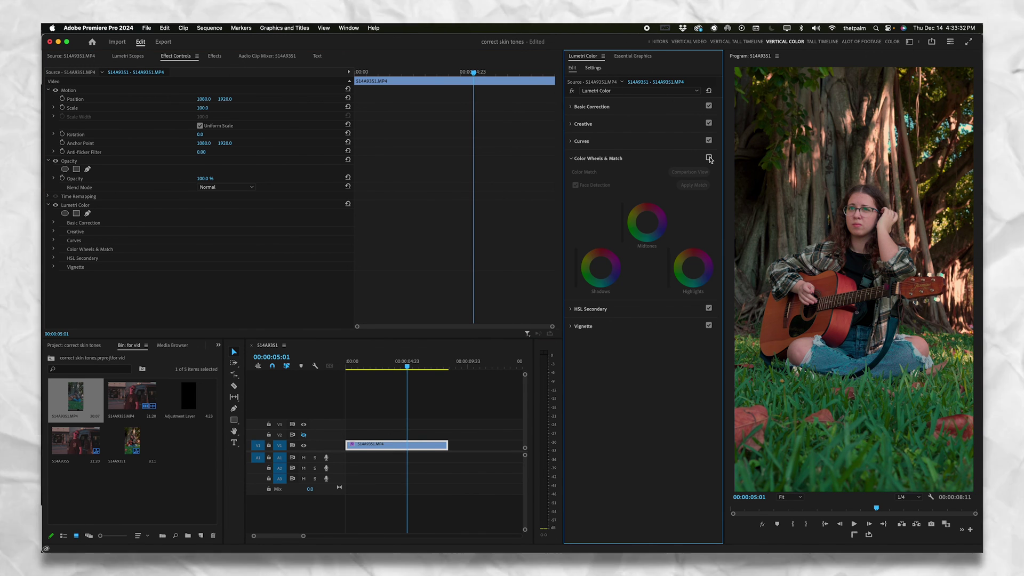
pyautogui.click(709, 158)
pyautogui.click(709, 158)
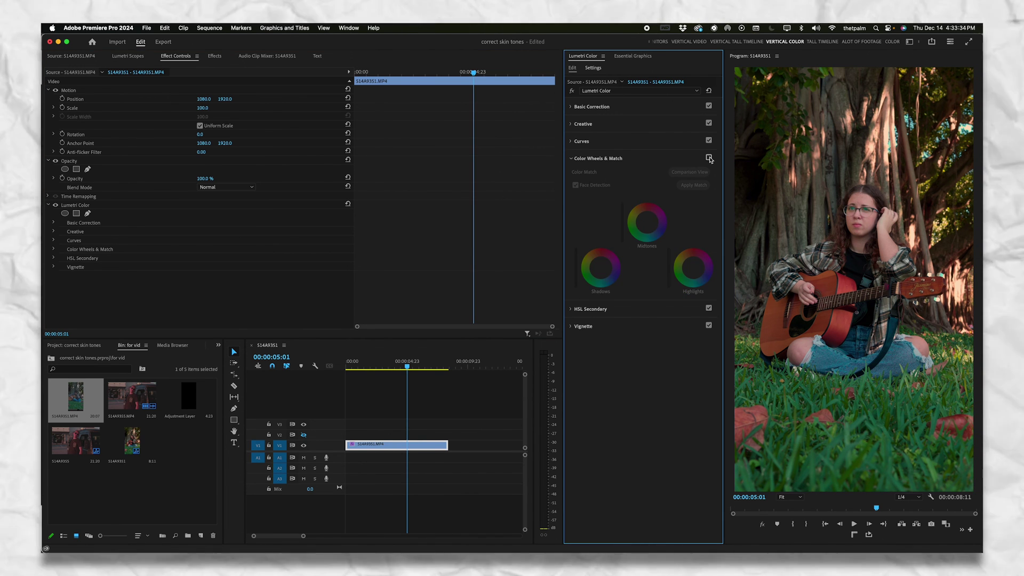
pyautogui.click(709, 158)
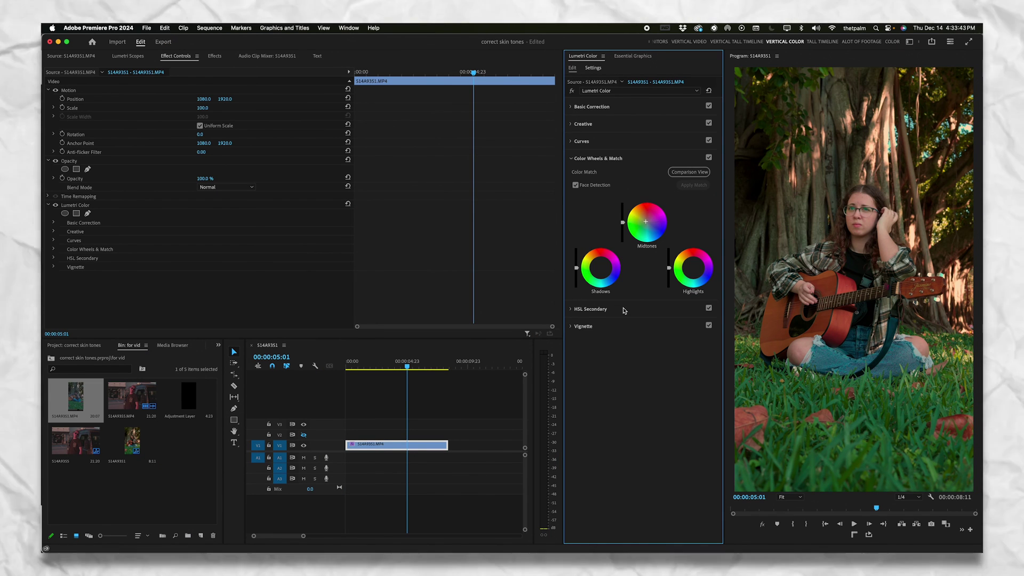
pyautogui.click(625, 310)
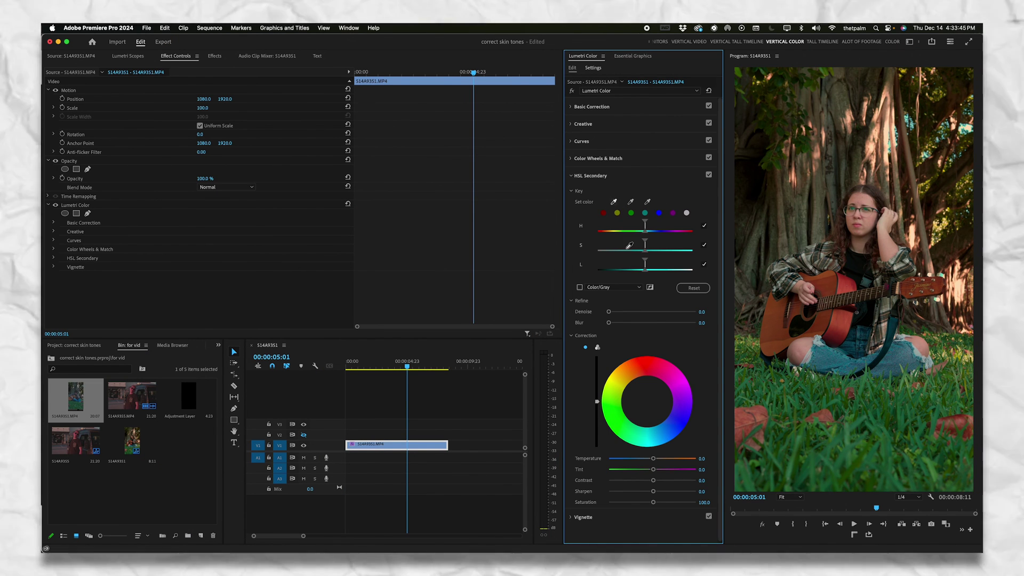
# Sample her skin with the HSL eyedropper, widen the luminance range, and turn off the Color/Gray preview.
pyautogui.click(888, 244)
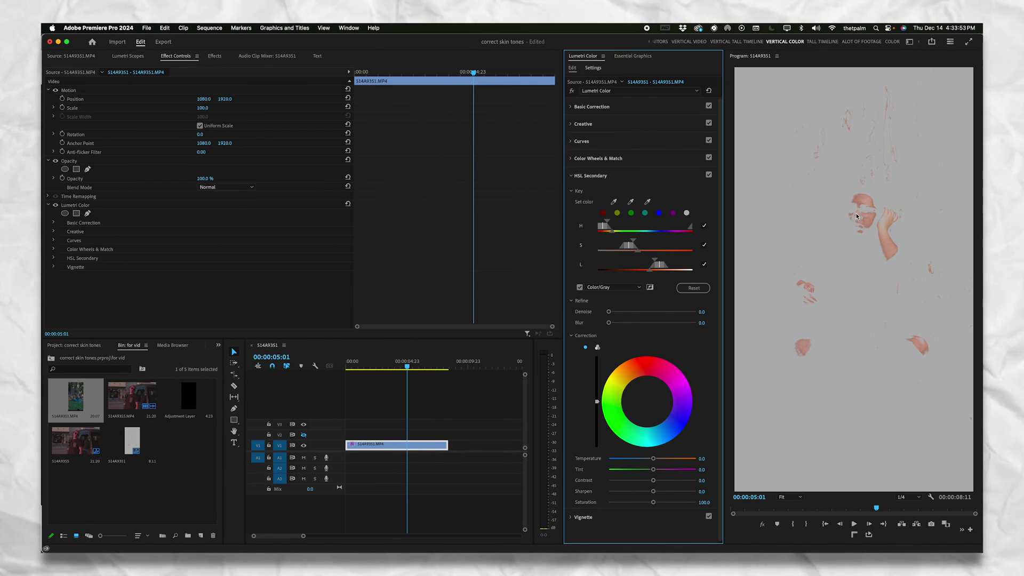
pyautogui.moveTo(651, 271); pyautogui.dragTo(635, 270)
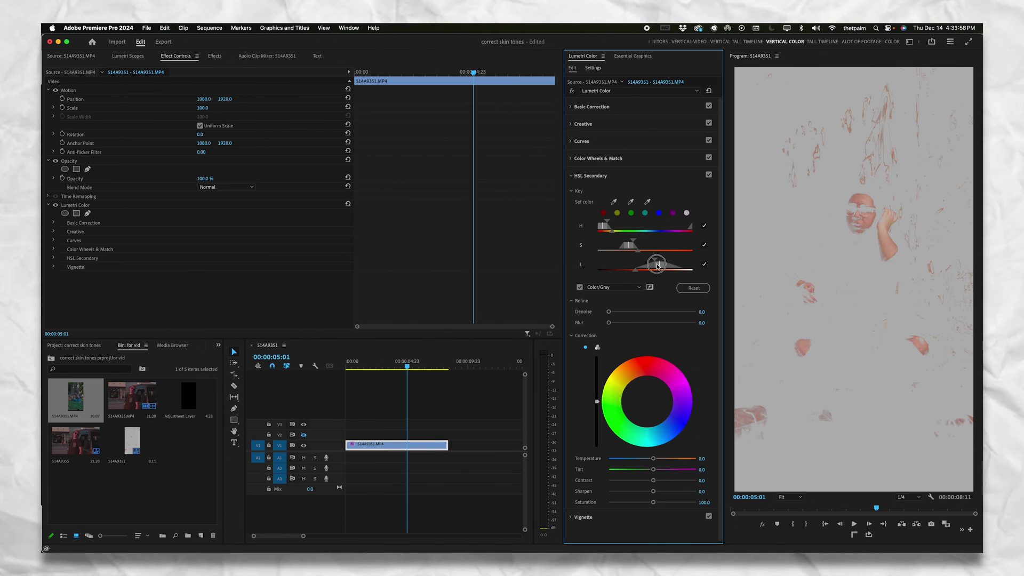
pyautogui.moveTo(658, 266); pyautogui.dragTo(656, 266)
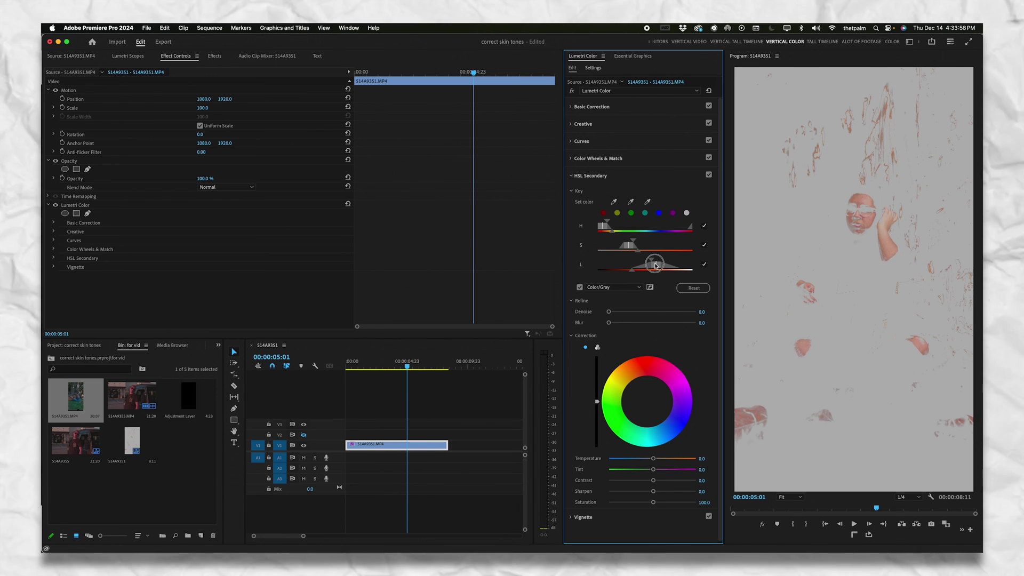
pyautogui.click(580, 288)
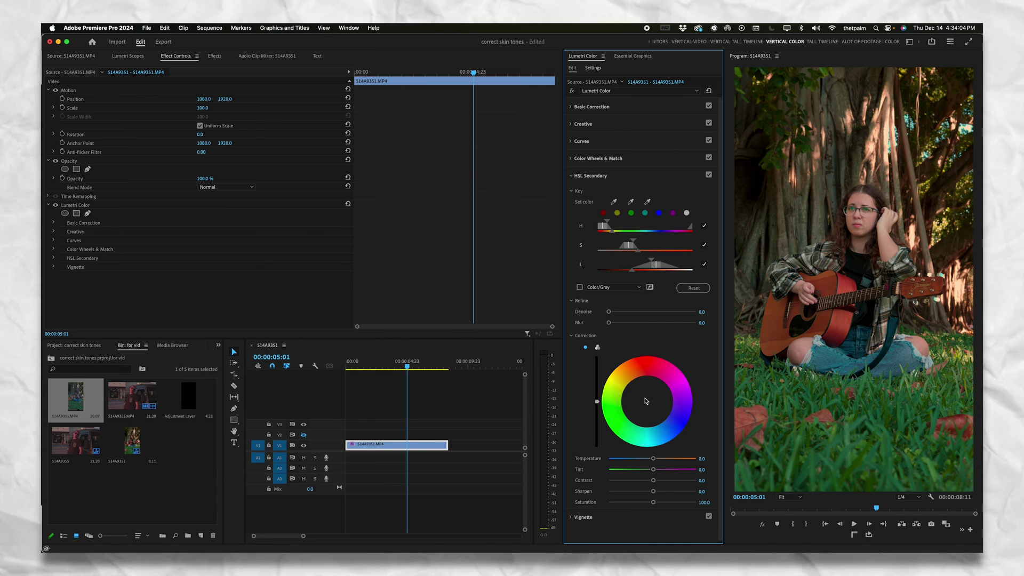
# Grab the skin correction wheel and toggle HSL Secondary off and on to compare.
pyautogui.click(646, 401)
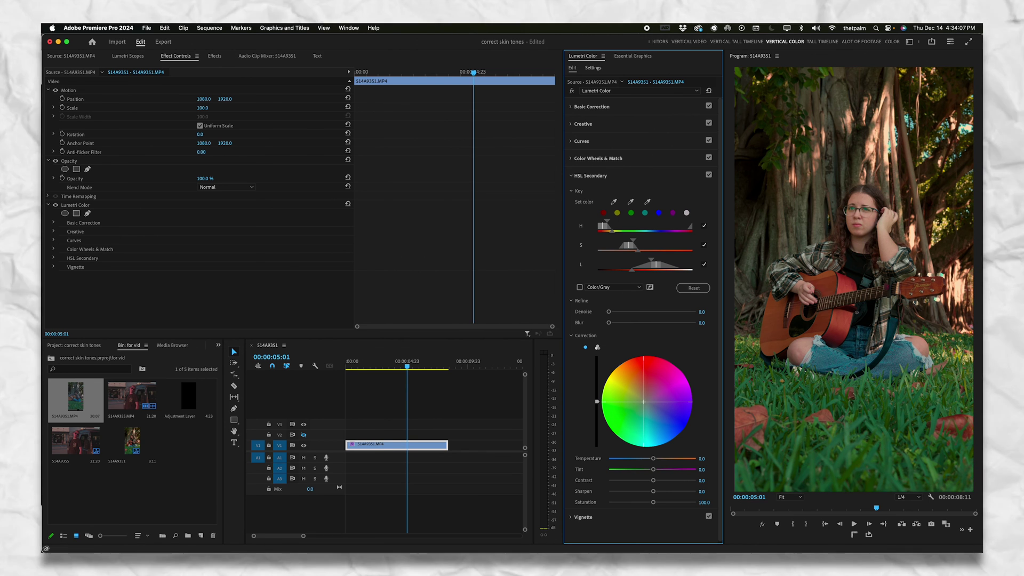
pyautogui.click(709, 175)
pyautogui.click(709, 175)
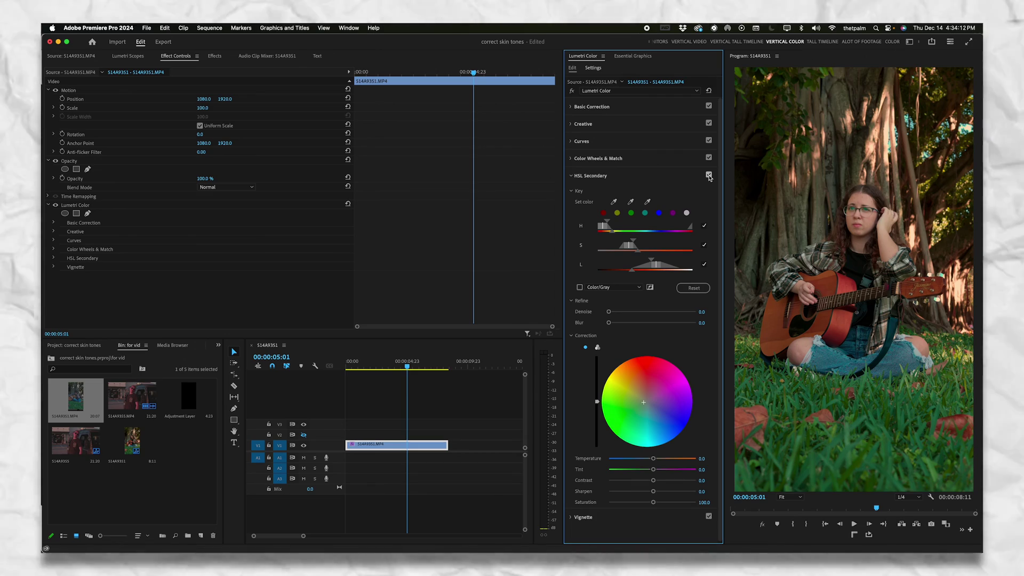